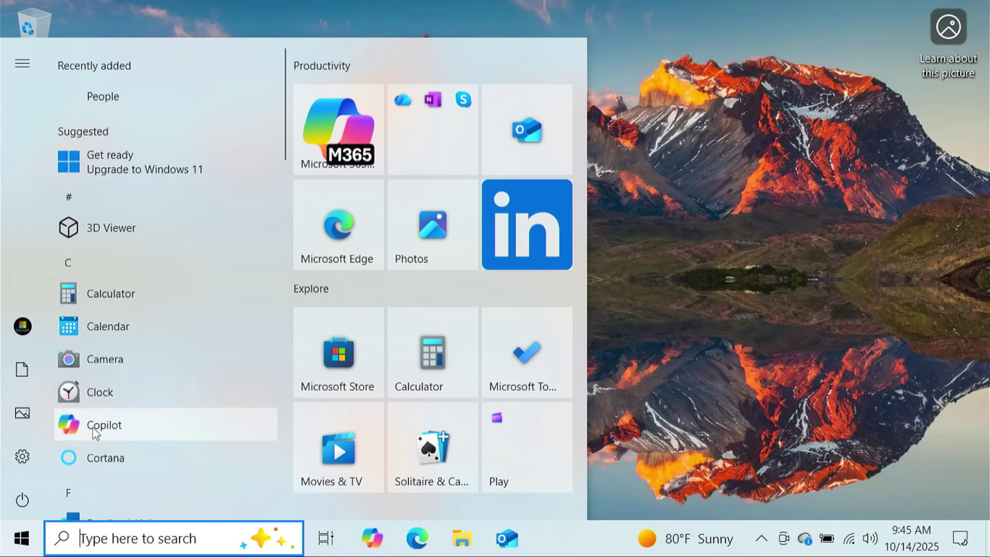
Check System > About device specifications, confirming Windows 10 Home 22H2, then close Settings.
left_click(24, 464)
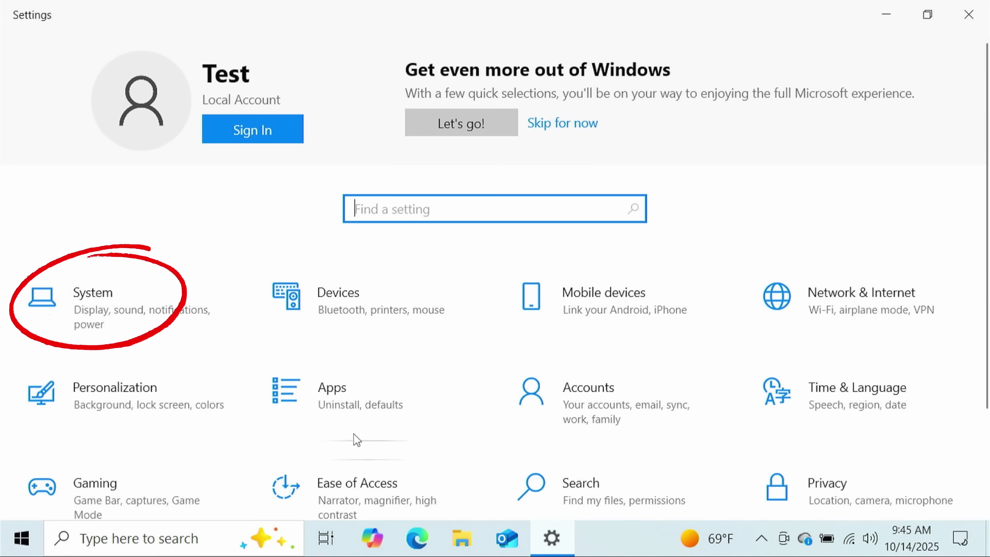
left_click(168, 327)
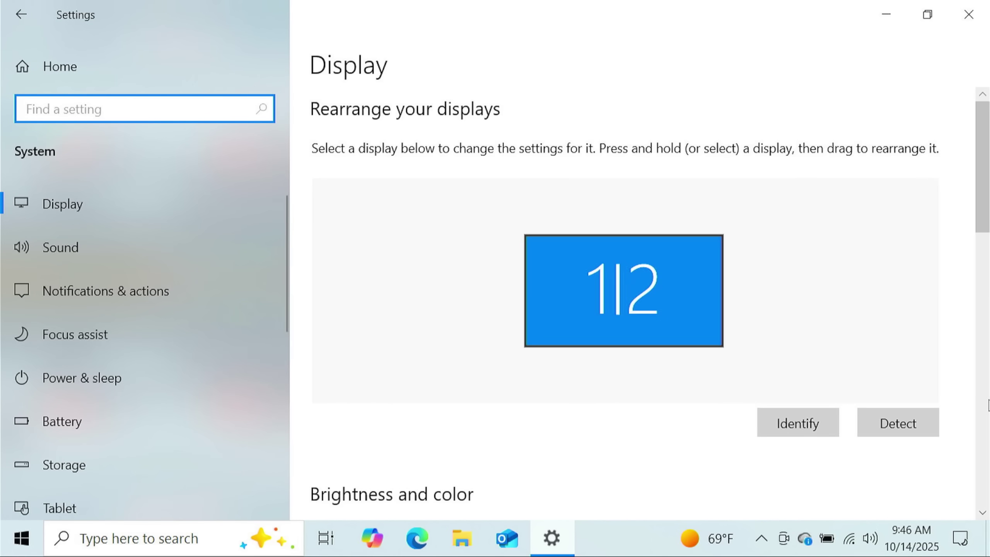
scroll(987, 406, "down", 15)
scroll(275, 491, "down", 10)
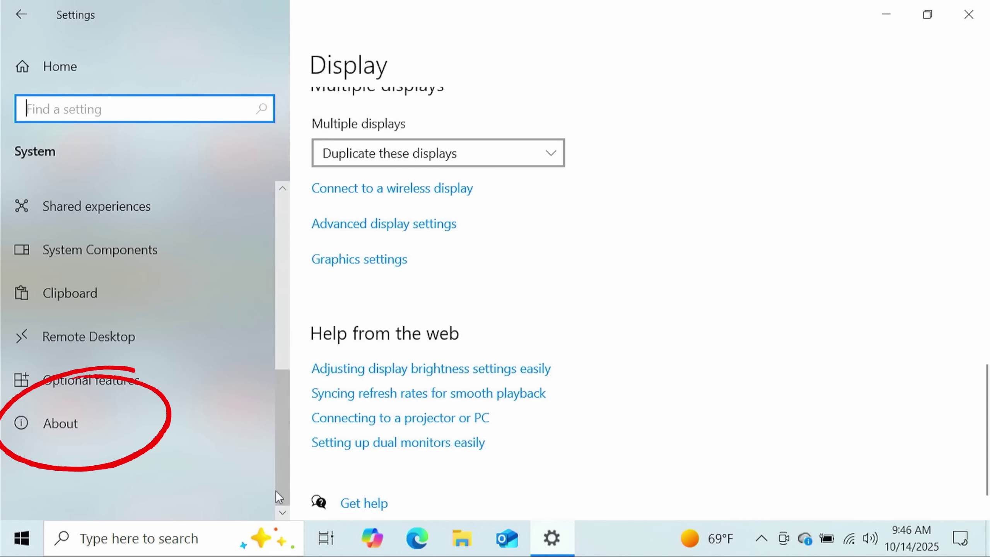
left_click(140, 423)
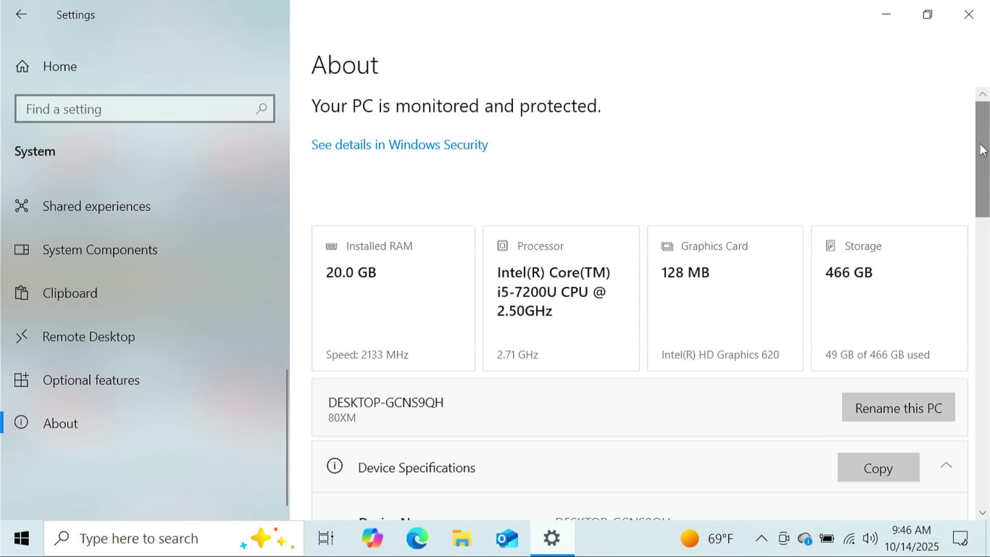
scroll(986, 166, "down", 5)
left_click_drag(986, 202, 988, 311)
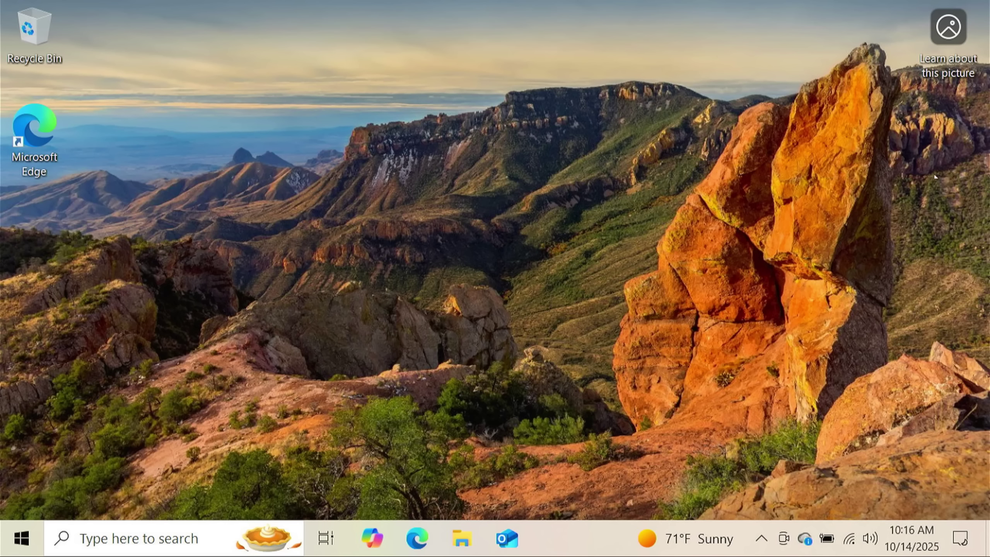
Start a Windows Update check from Settings' Update & Security page.
left_click(36, 548)
left_click(12, 453)
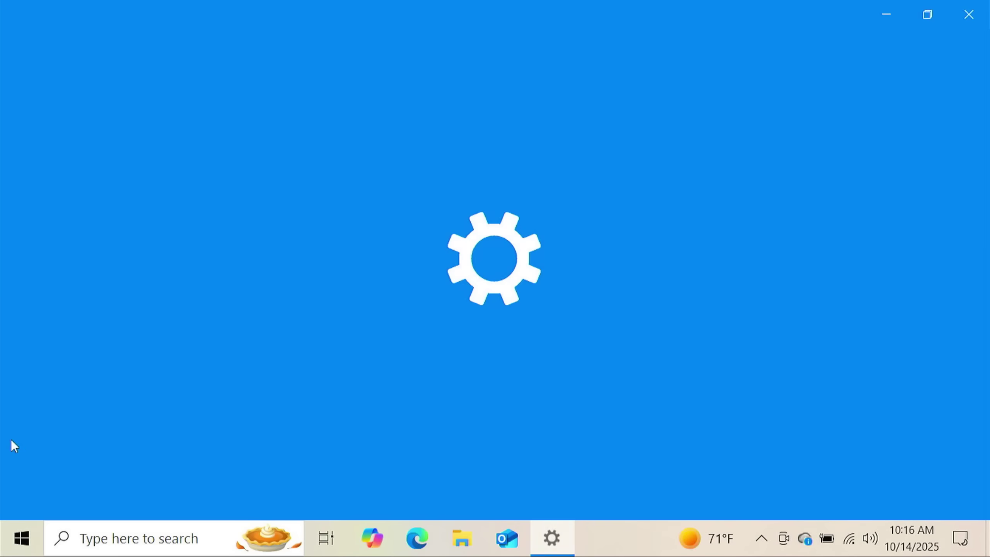
scroll(743, 294, "down", 3)
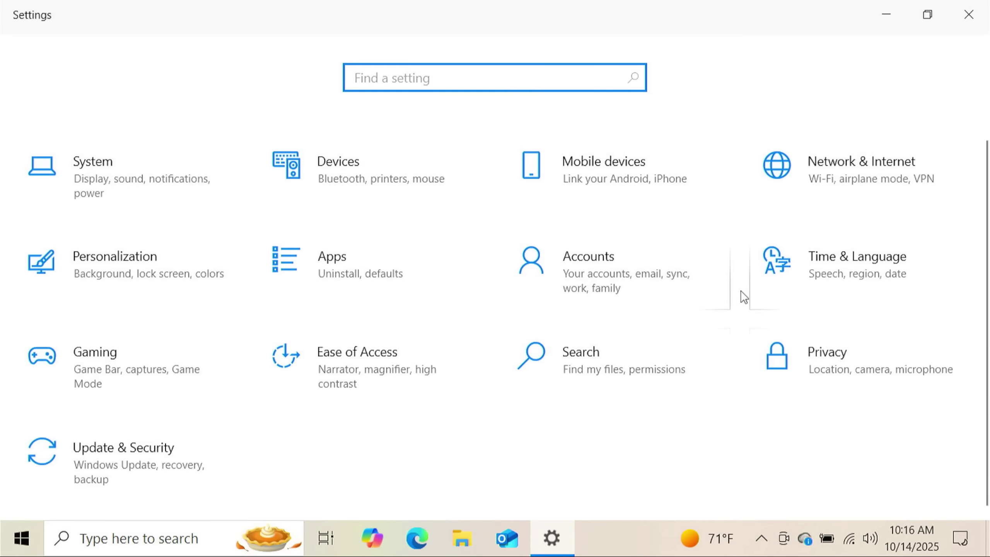
left_click(143, 470)
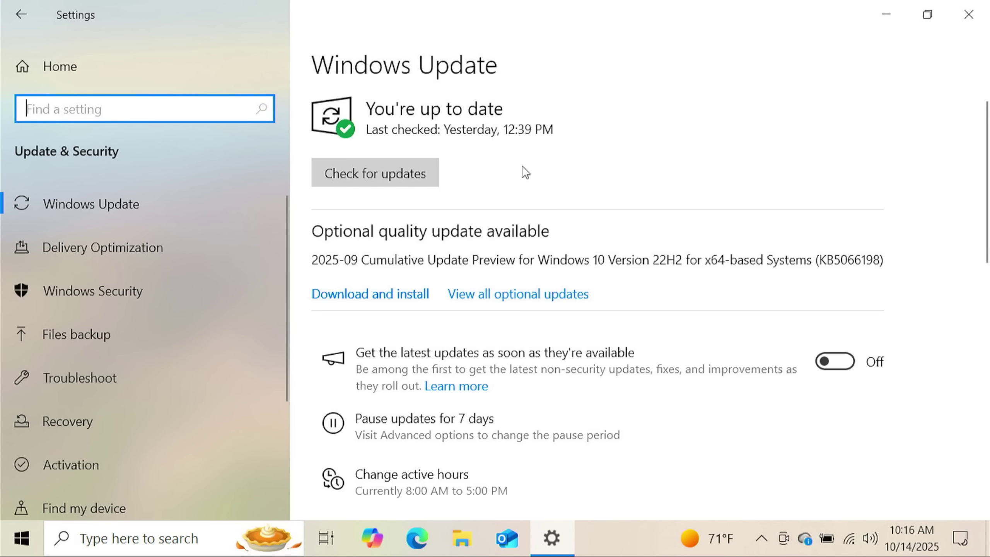
left_click(404, 178)
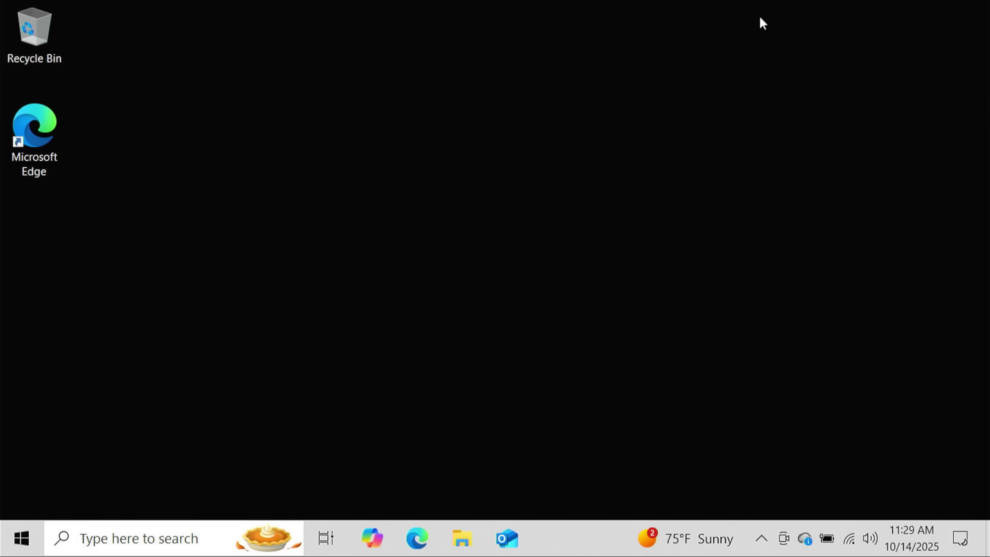
Launch Registry Editor through the Run box with regedit and approve the UAC prompt.
left_click(133, 543)
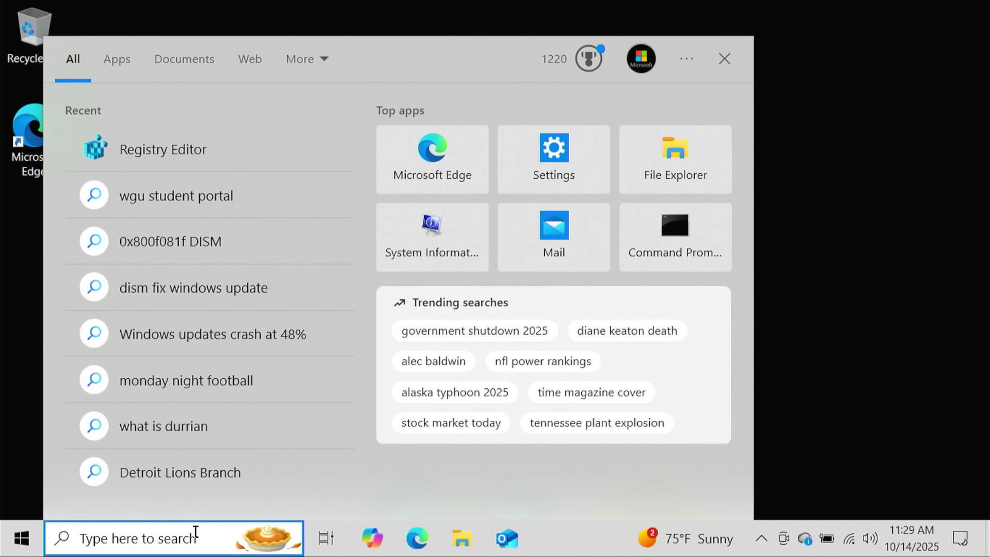
type("re")
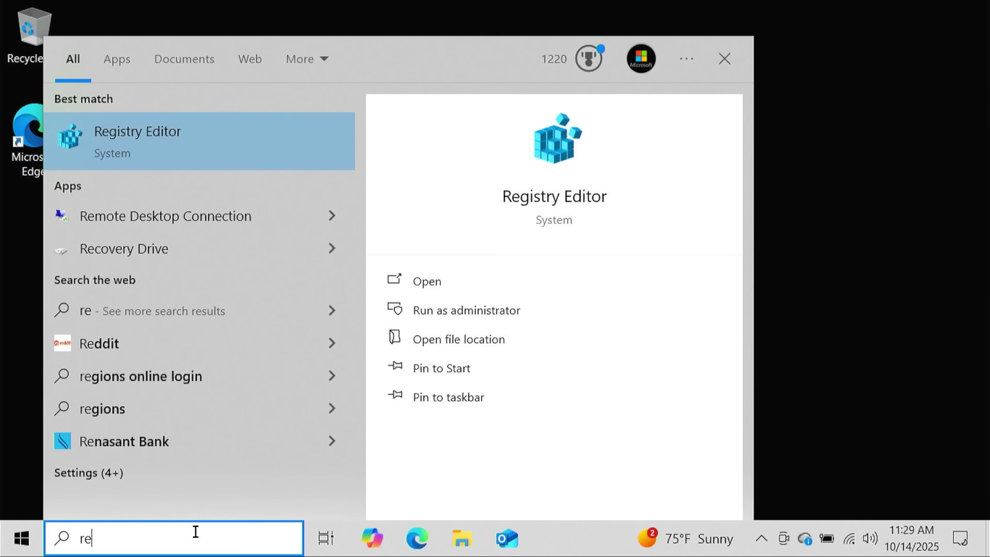
type("g")
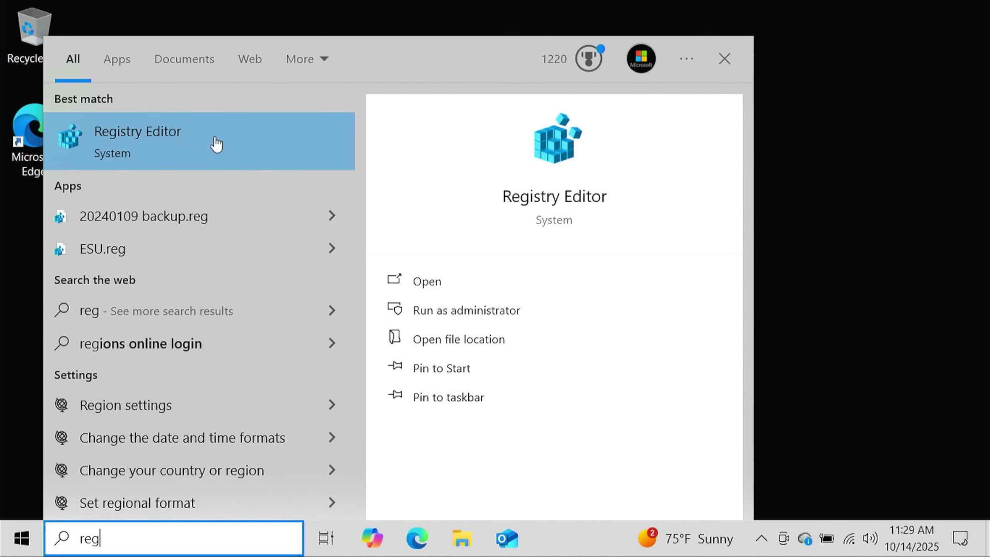
left_click(864, 190)
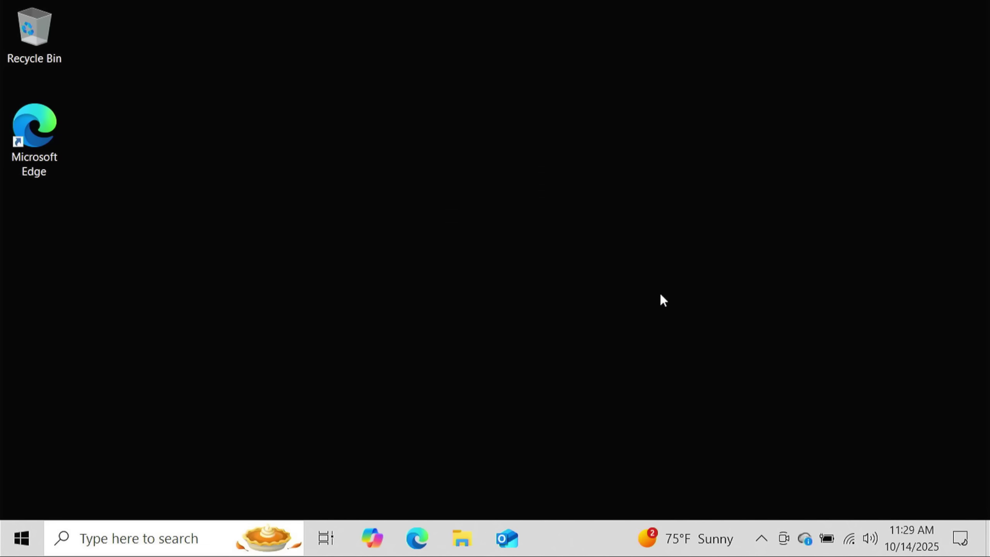
key("super+r")
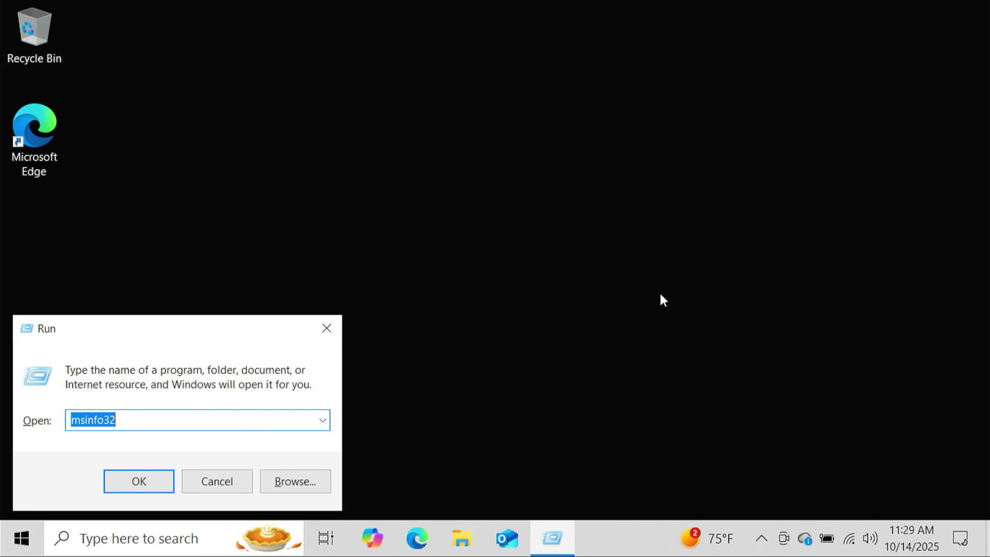
type("regedit")
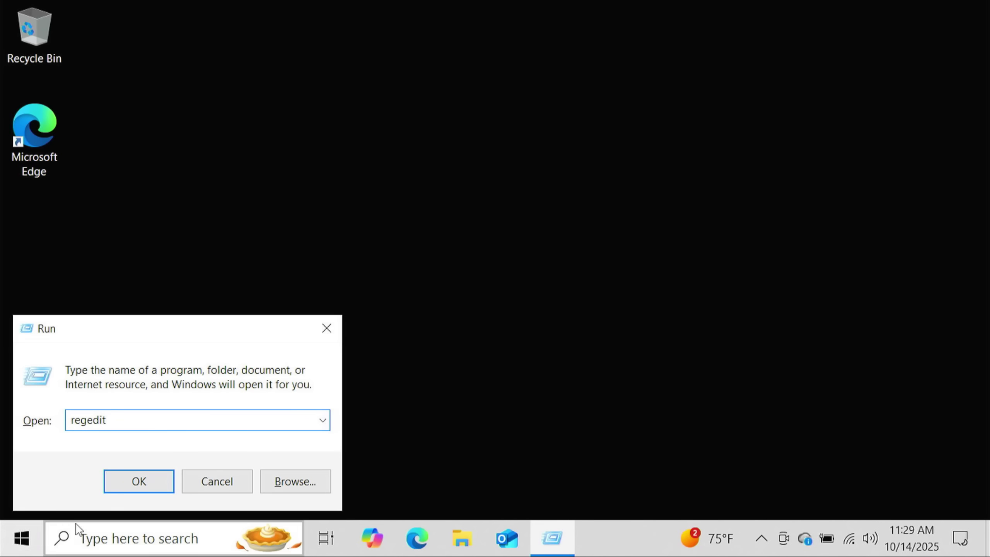
left_click(122, 493)
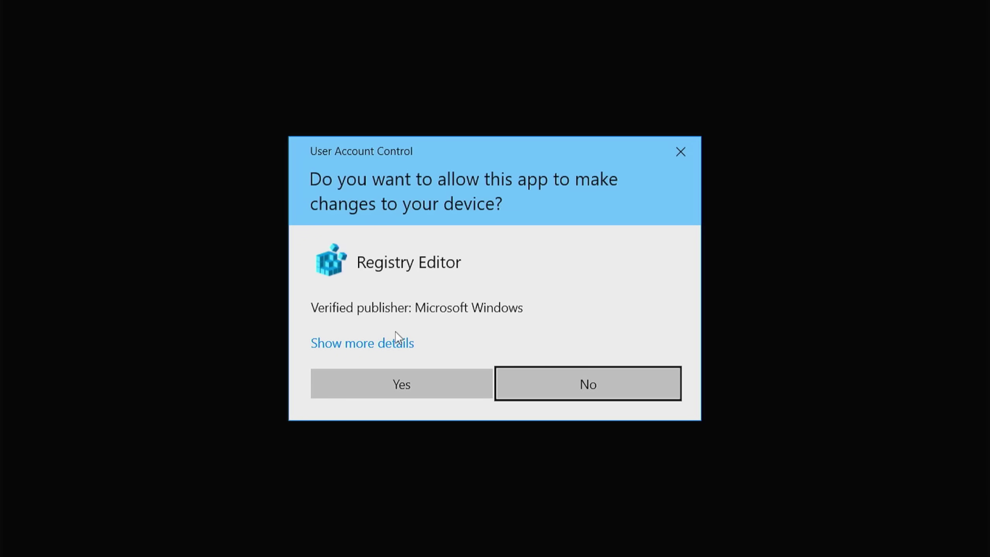
left_click(421, 388)
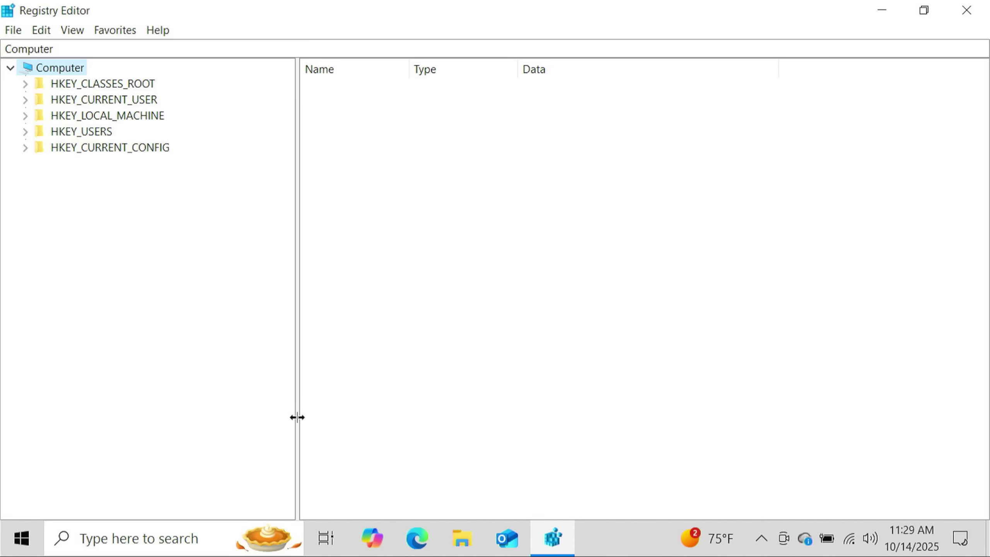
Drag the splitter right to widen Registry Editor's key tree pane.
left_click_drag(297, 416, 338, 410)
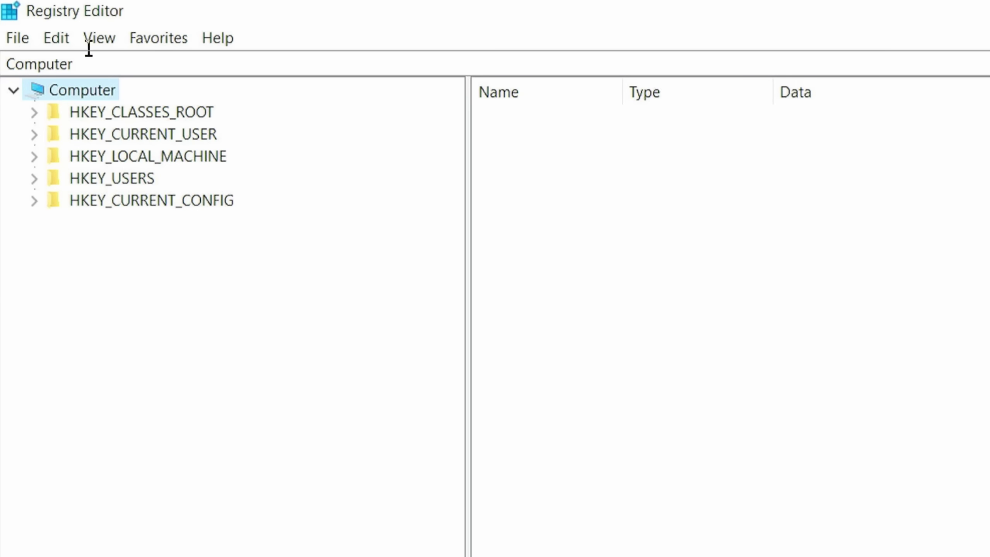
Export the entire registry to a backup file named 'backup'.
left_click(17, 41)
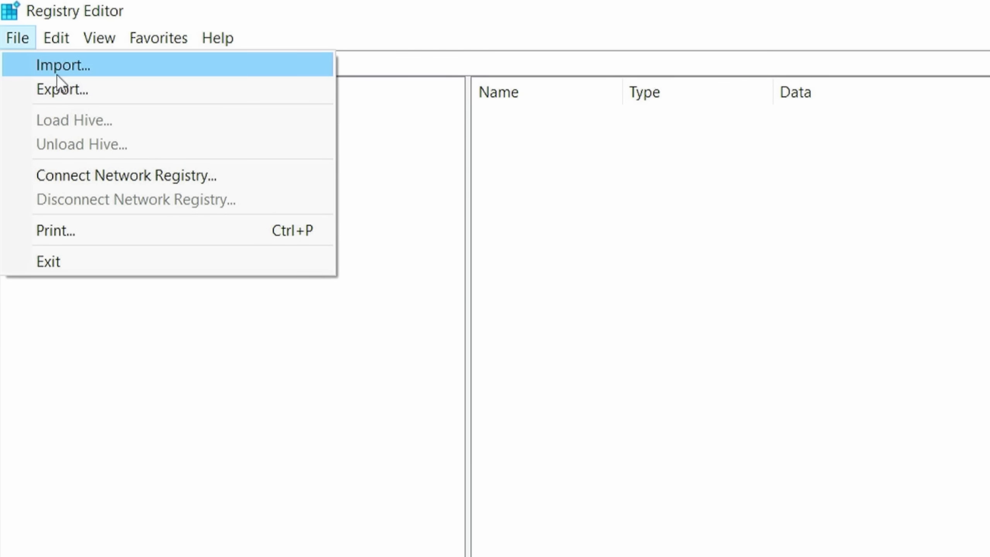
left_click(62, 89)
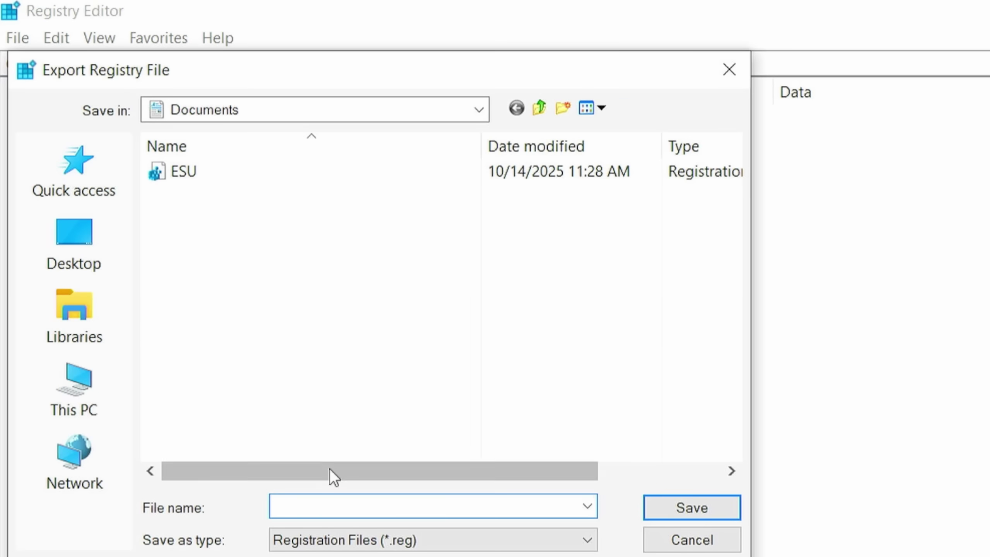
type("backup")
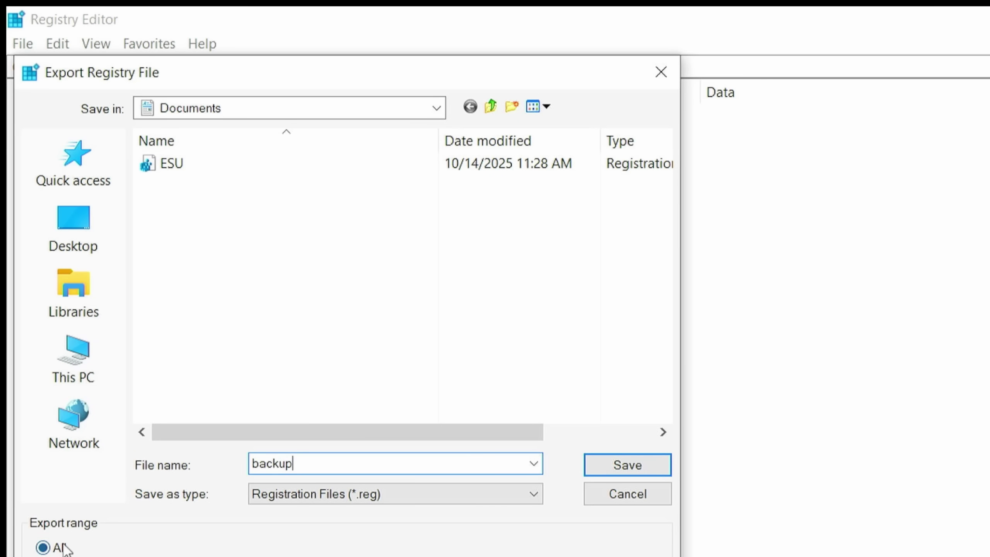
left_click(649, 464)
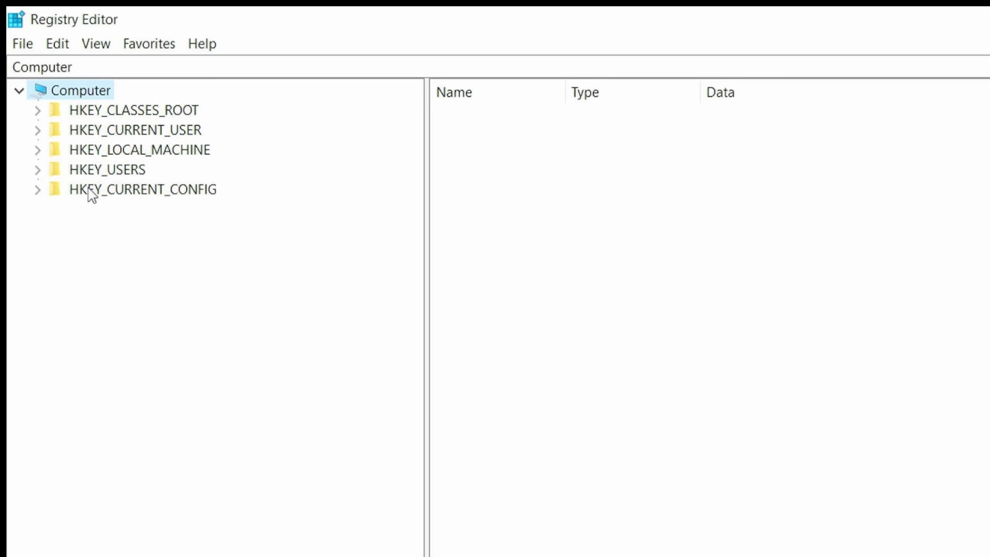
Expand HKEY_CURRENT_USER\SOFTWARE\Microsoft\Windows NT\CurrentVersion and select its Windows key.
left_click(170, 129)
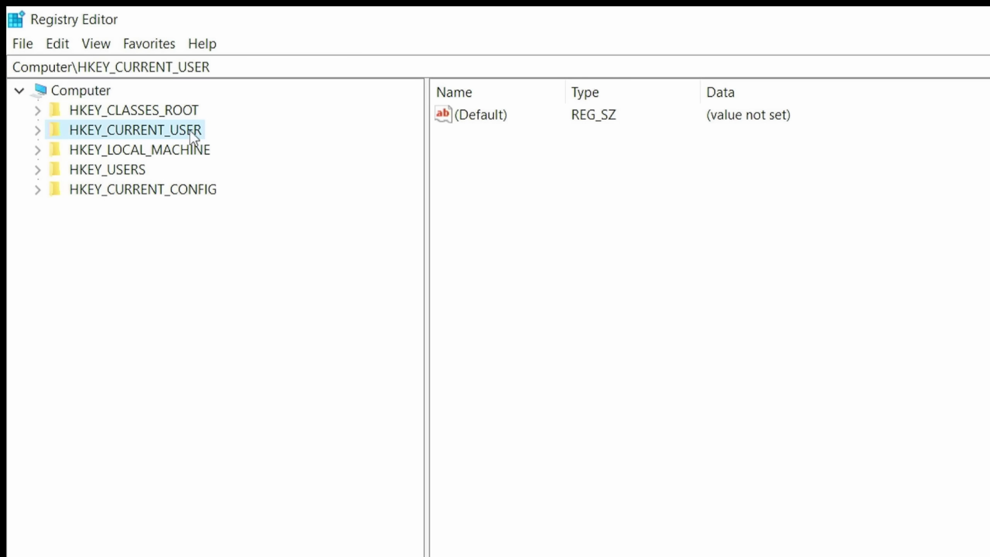
double_click(193, 133)
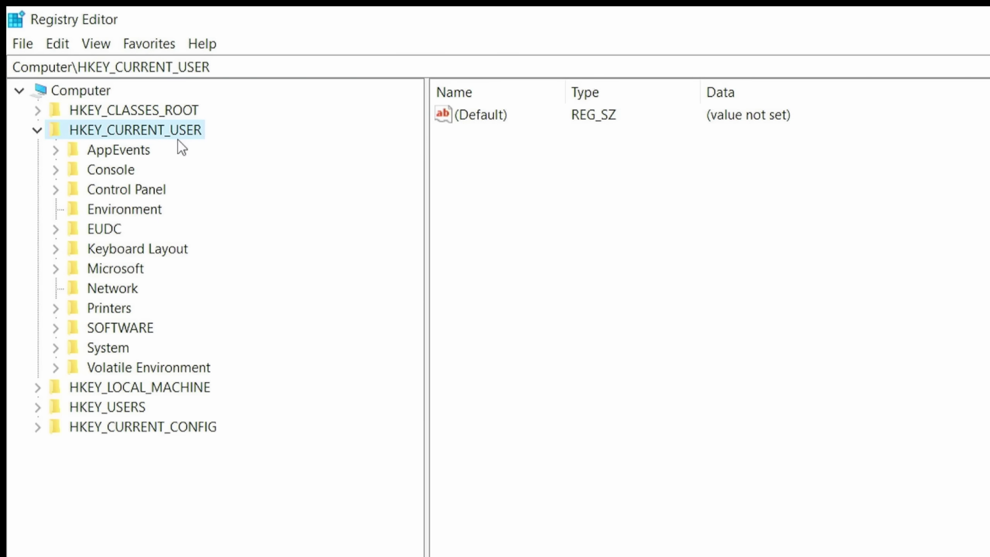
double_click(142, 332)
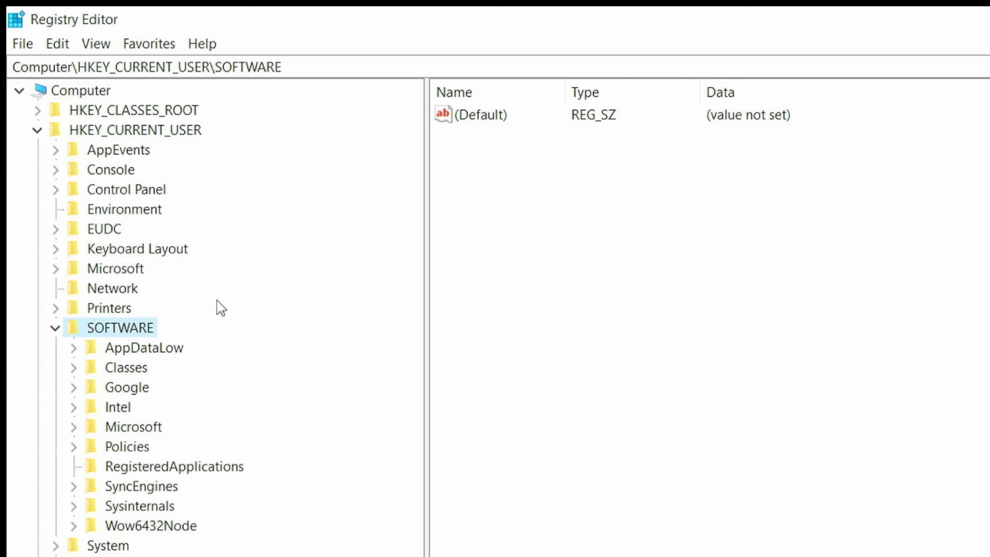
double_click(159, 429)
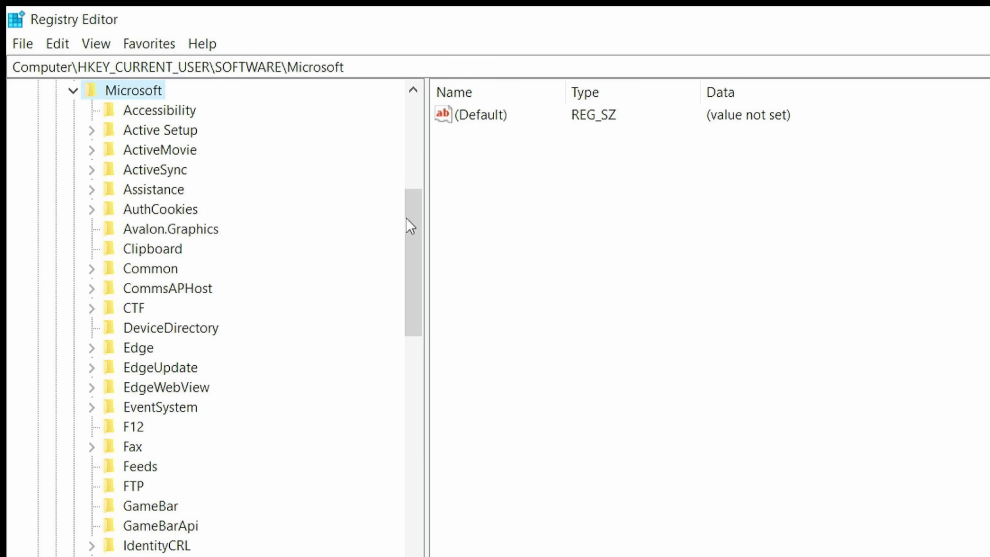
left_click_drag(409, 227, 388, 524)
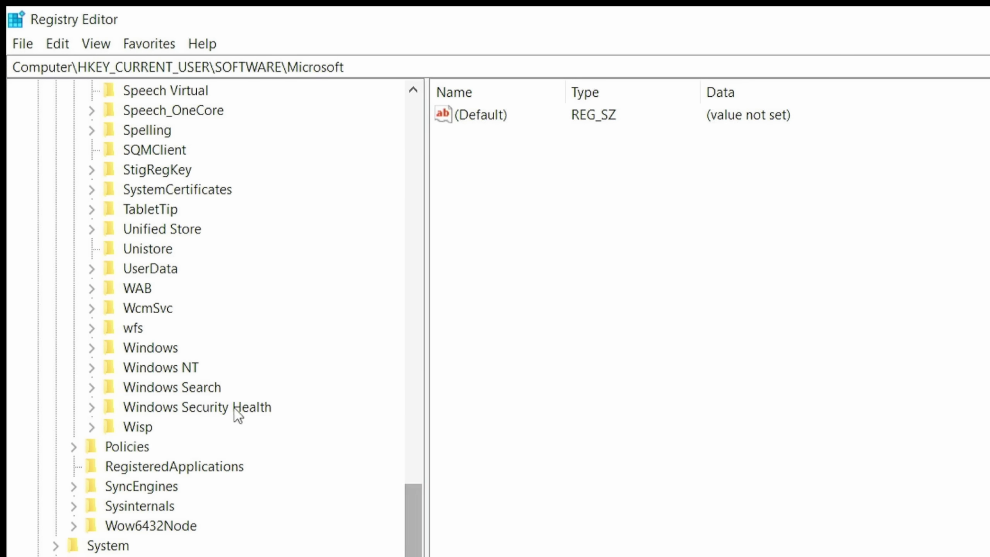
double_click(187, 372)
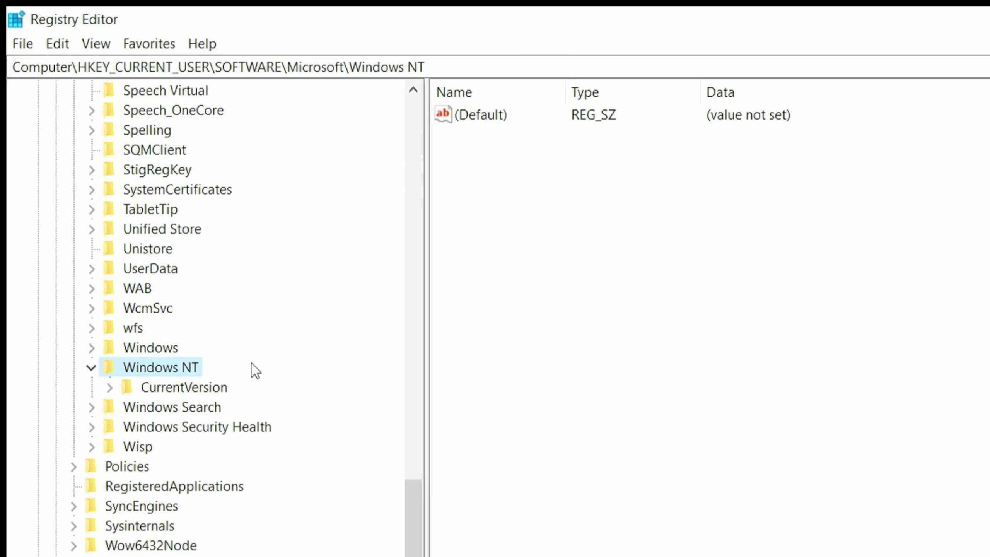
double_click(204, 388)
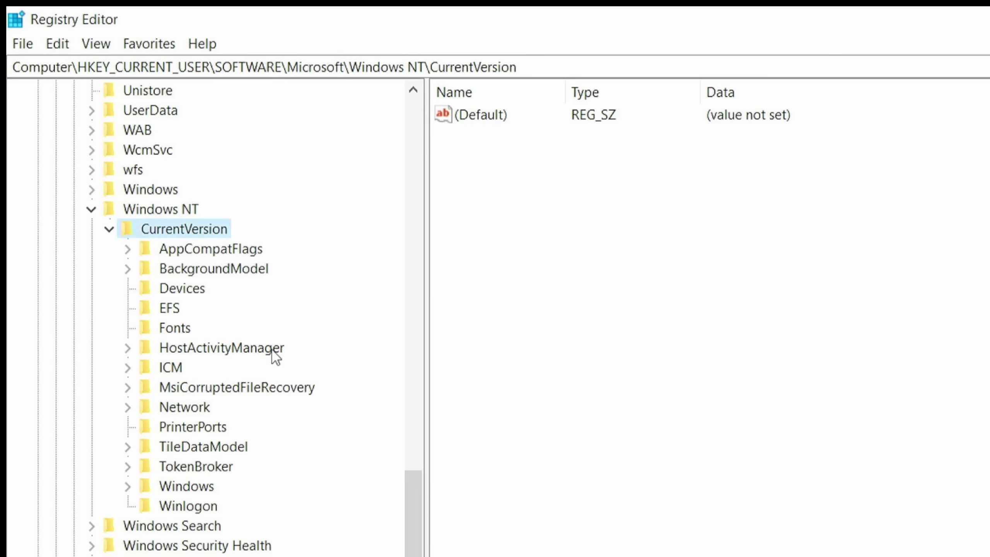
double_click(207, 491)
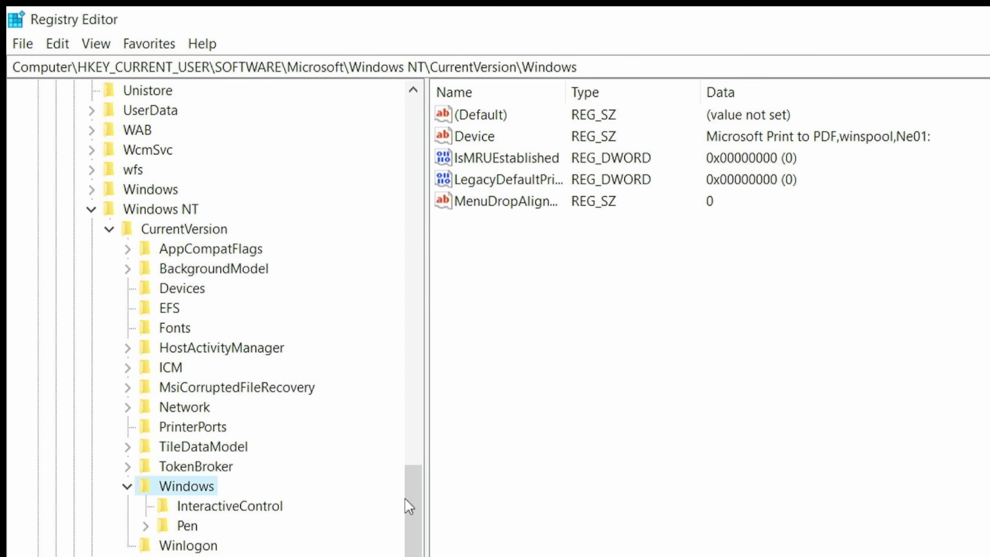
left_click_drag(404, 498, 409, 521)
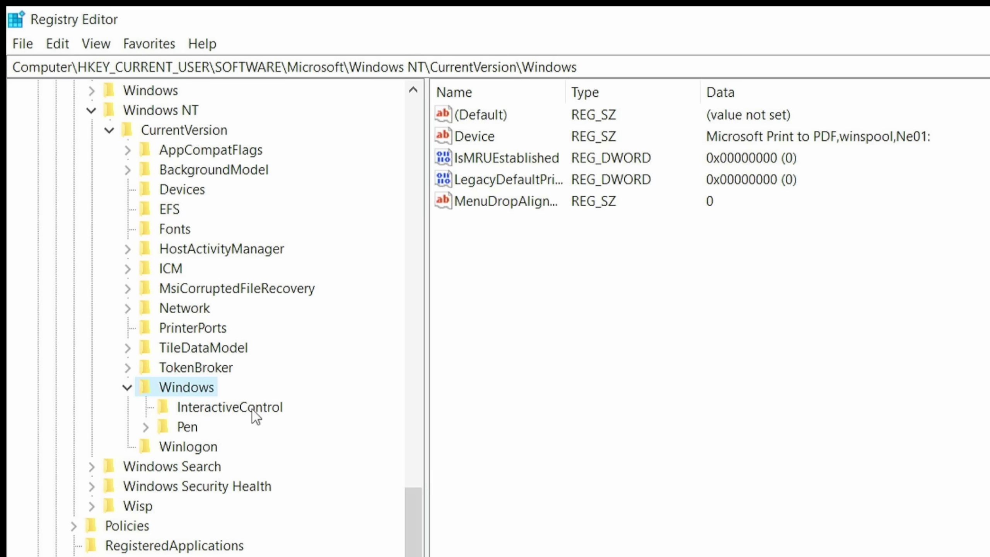
Create a new subkey under Windows and name it ConsumerESU.
right_click(205, 392)
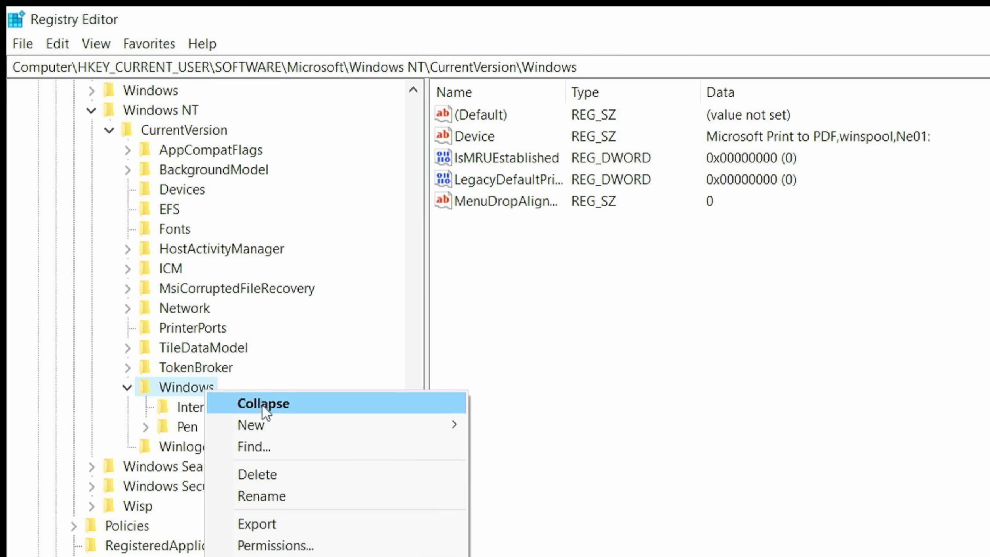
mouse_move(311, 429)
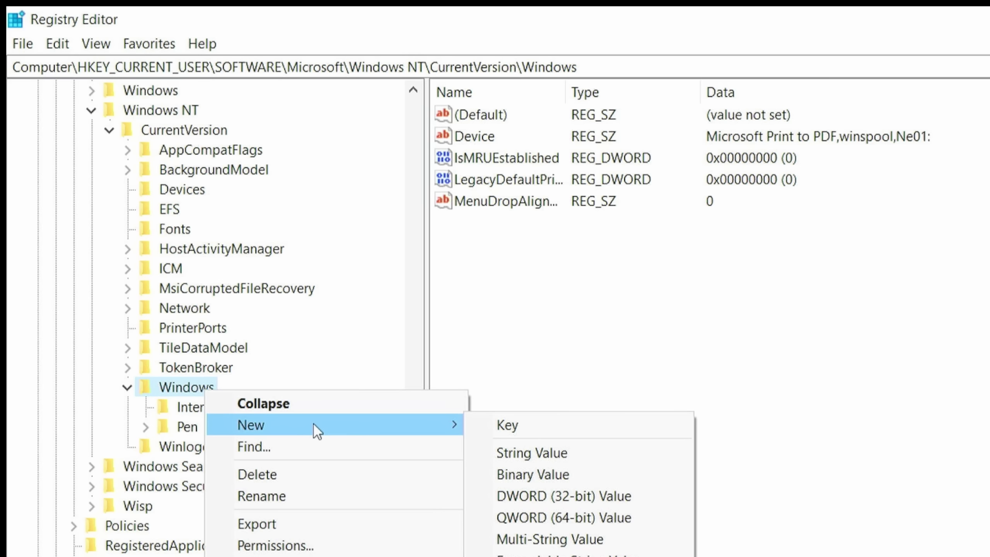
left_click(512, 434)
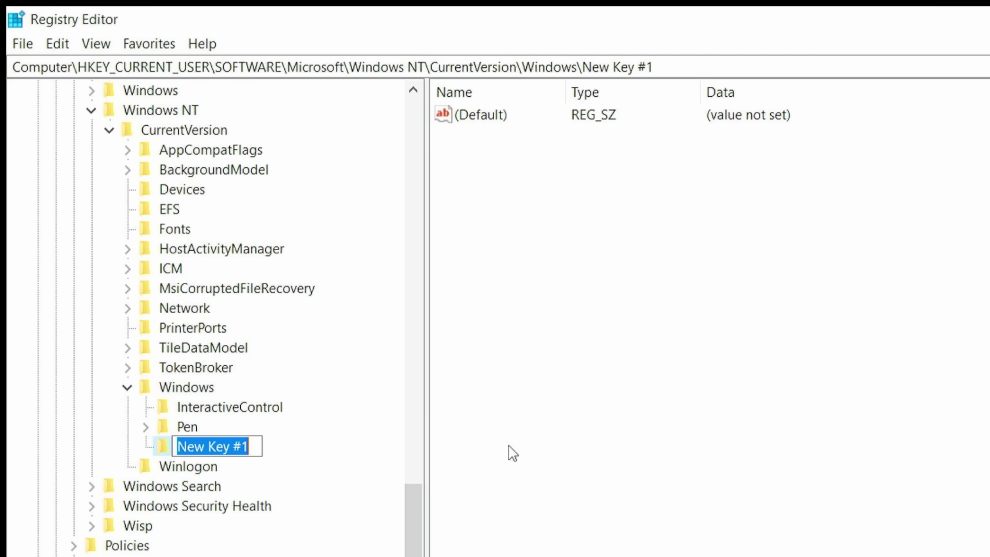
type("ConsumerESU")
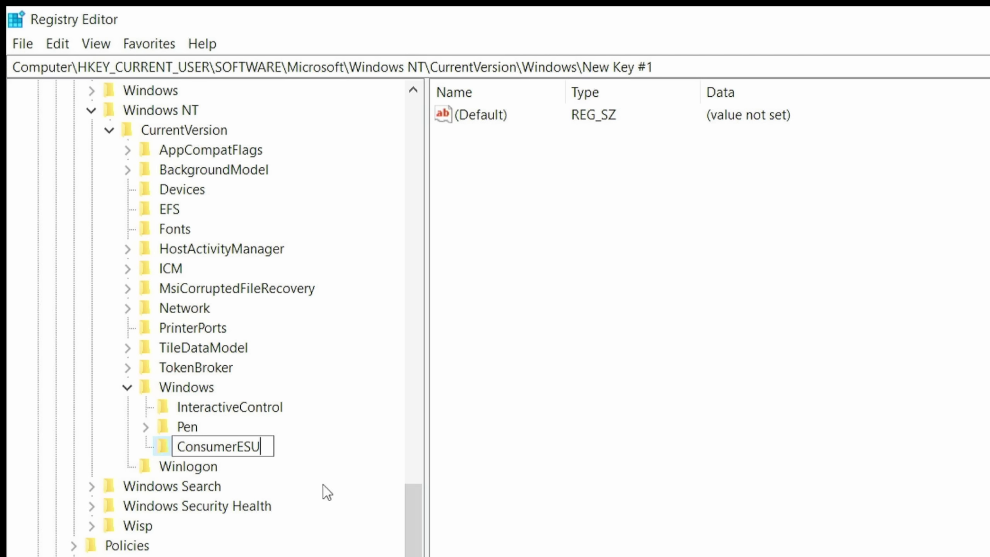
key("Return")
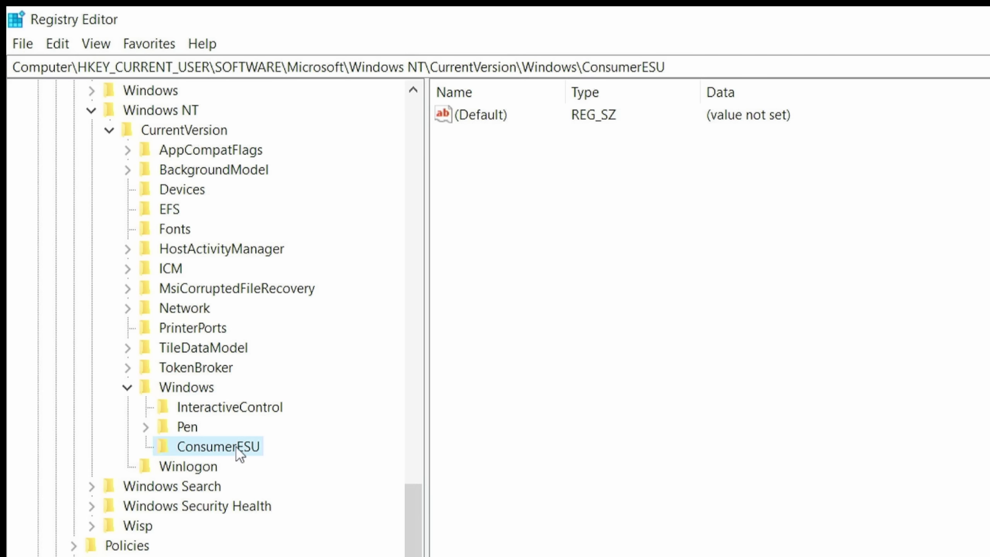
Select ConsumerESU and add a DWORD (32-bit) value named ESUEligibility.
left_click(209, 390)
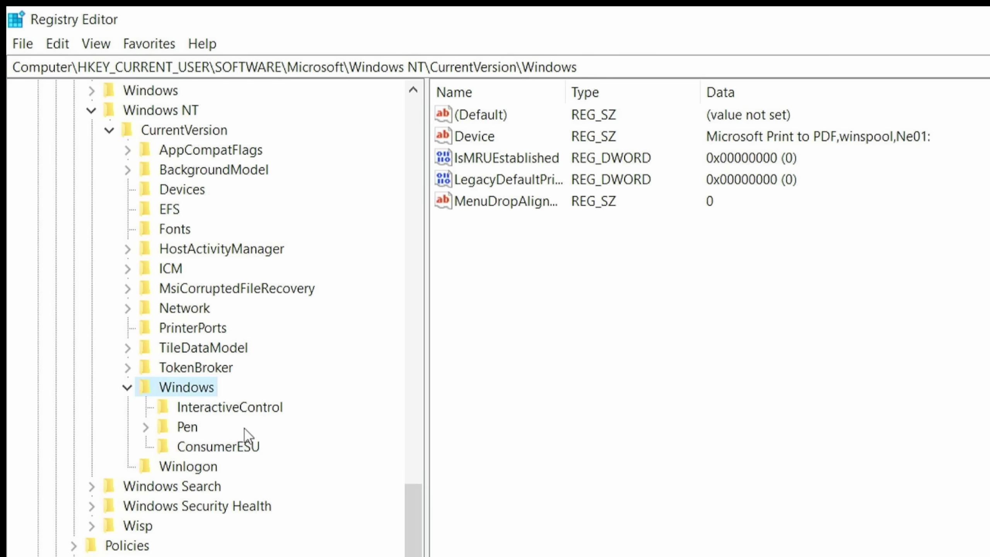
left_click(227, 447)
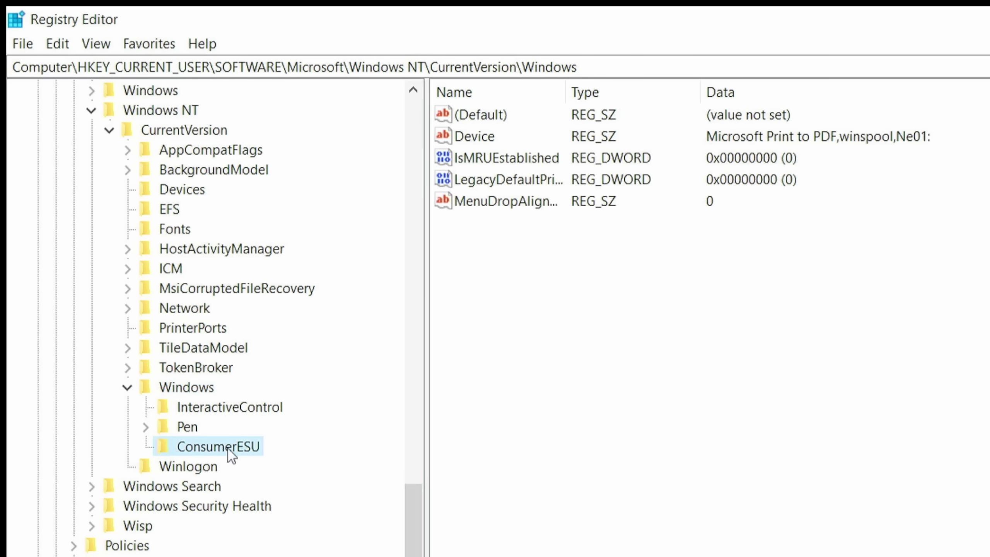
right_click(557, 261)
key("Escape")
right_click(545, 214)
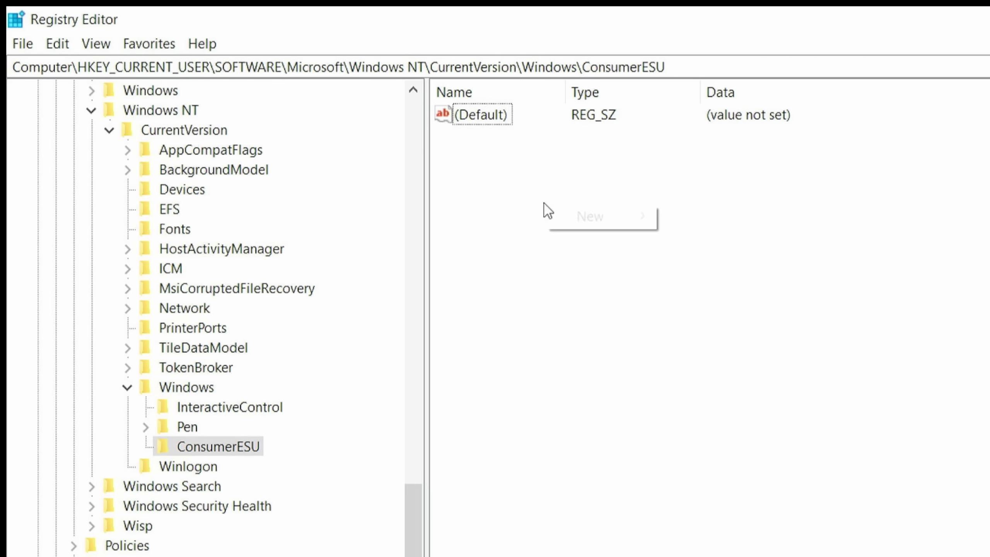
mouse_move(641, 217)
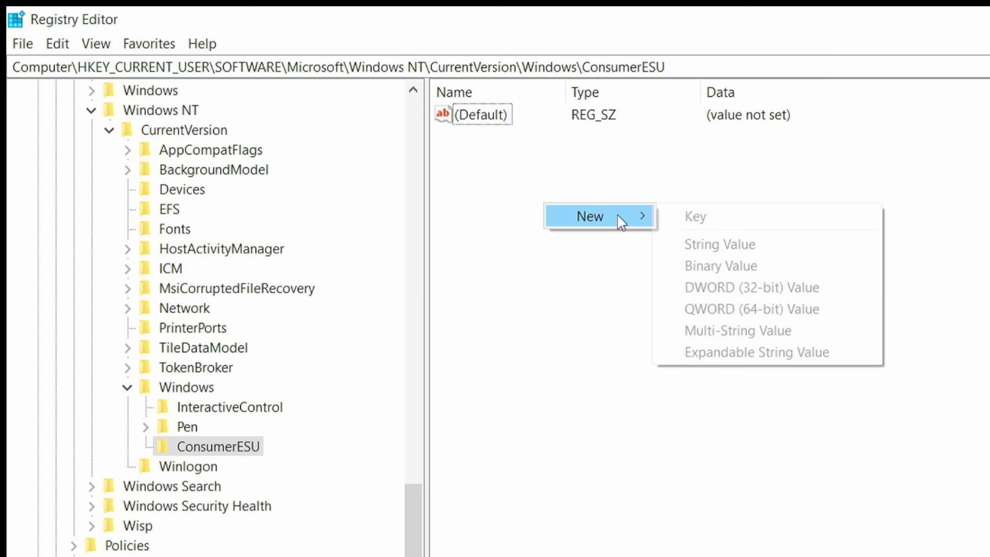
left_click(732, 293)
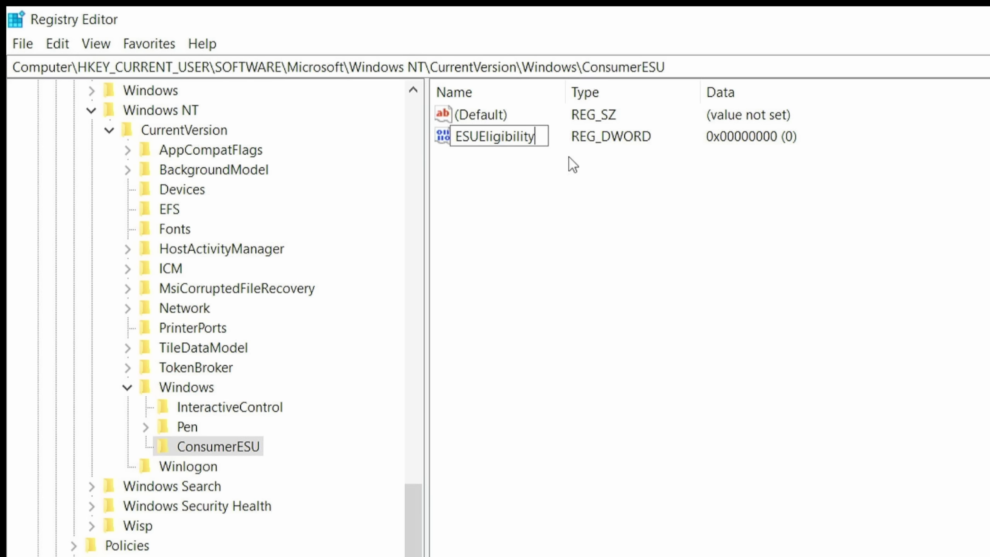
key("Return")
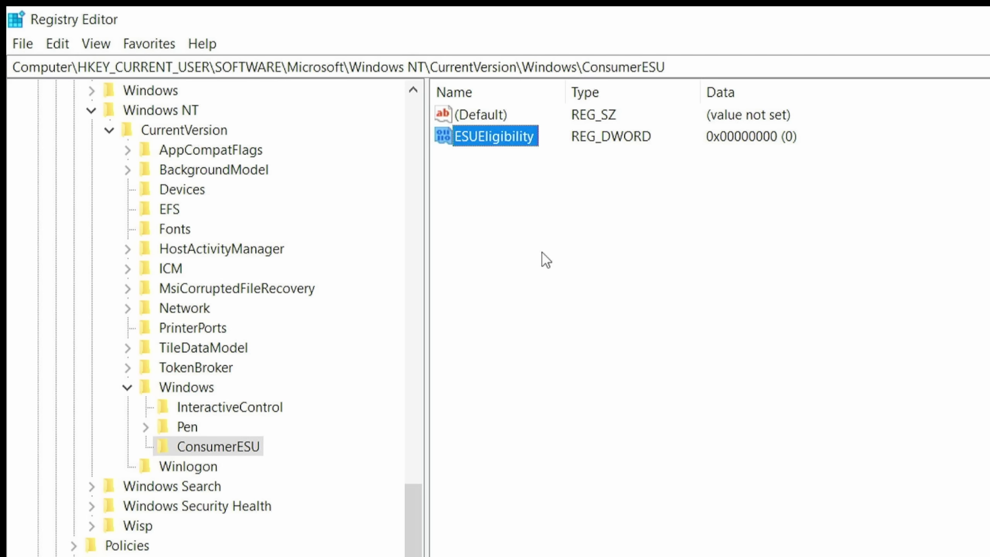
Add another DWORD (32-bit) value to ConsumerESU, named ESUEligibilityResult.
right_click(517, 216)
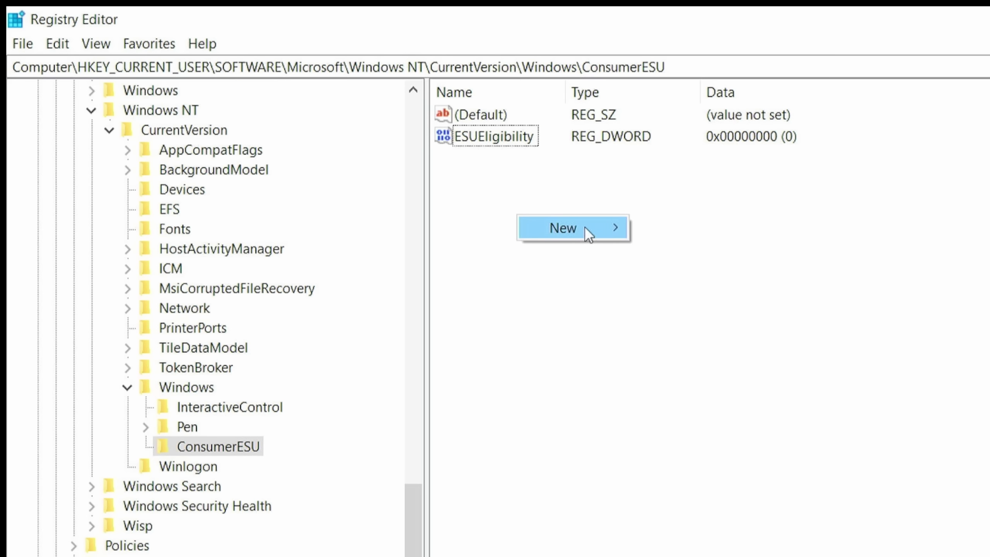
mouse_move(585, 229)
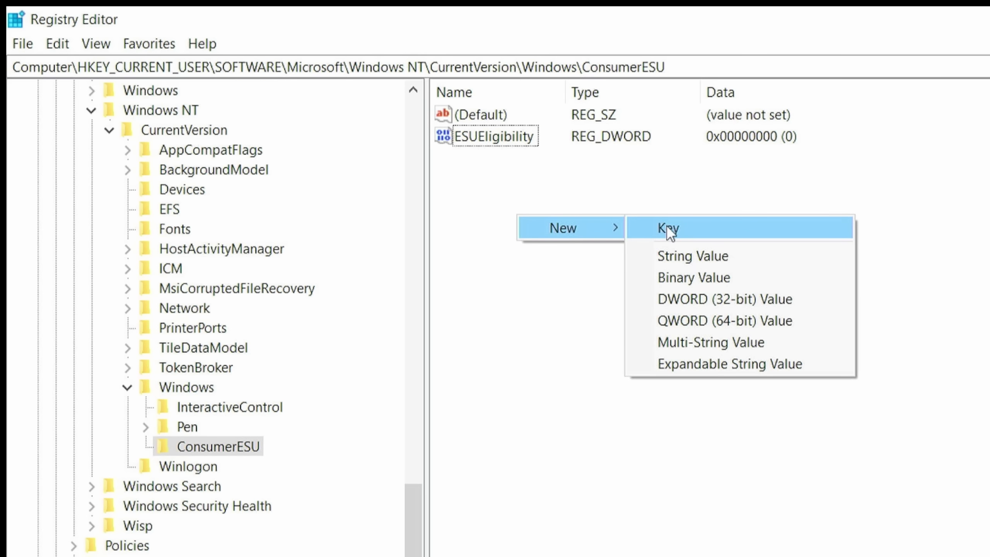
left_click(727, 305)
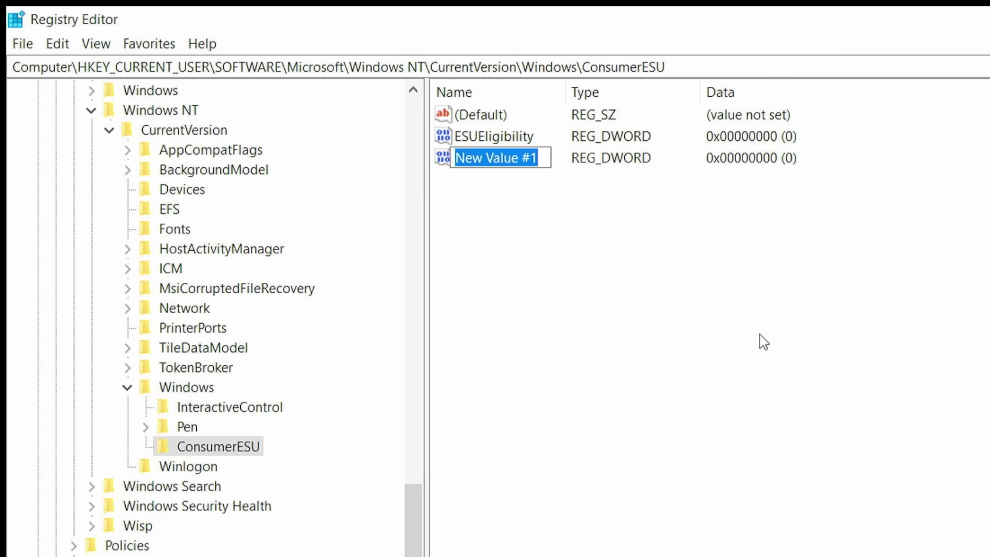
type("ESUEligibilityResult")
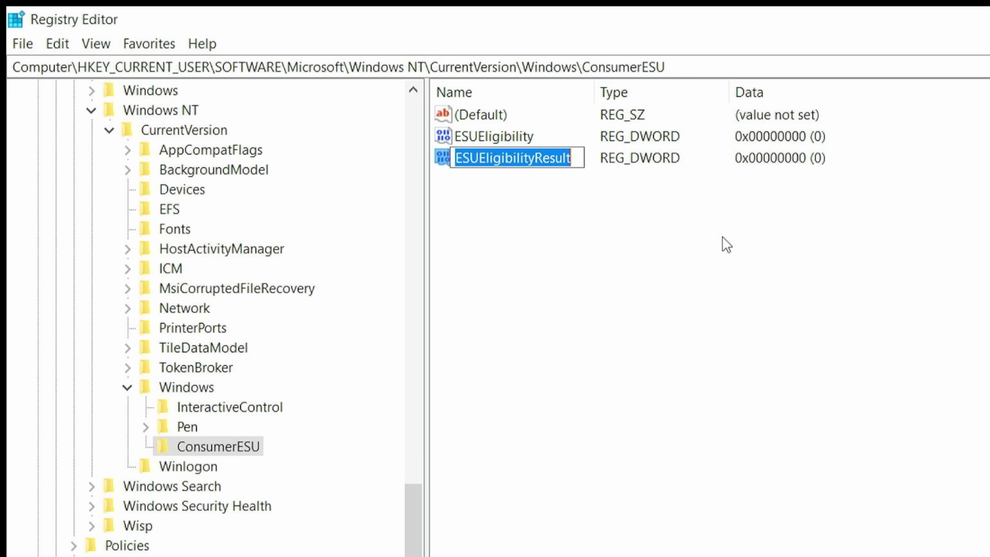
key("Return")
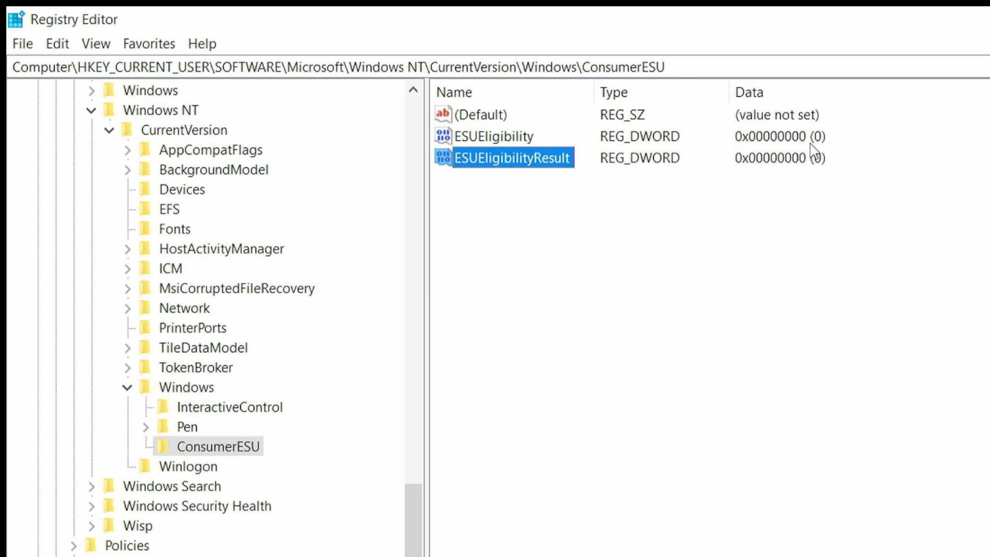
Set the ESUEligibility value data to 2.
left_click(525, 143)
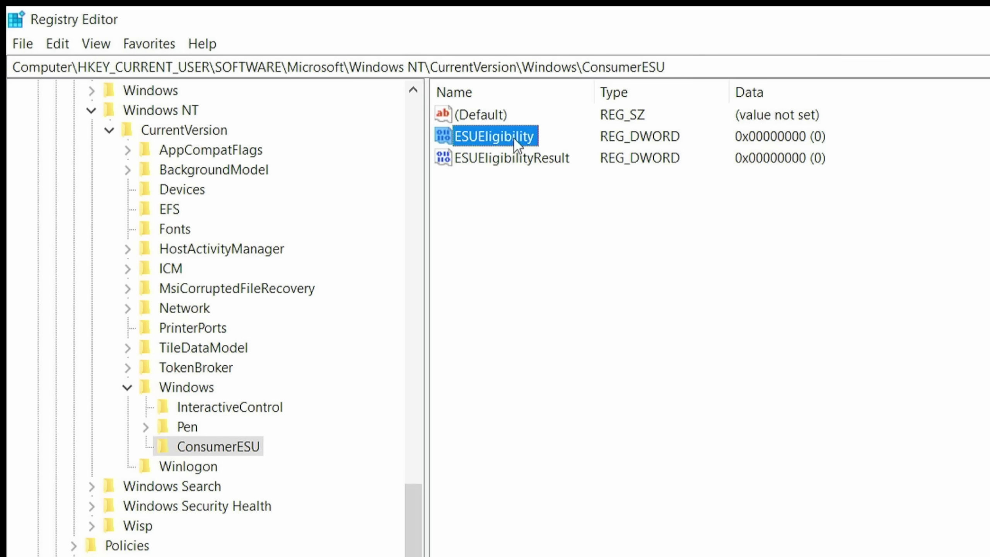
double_click(518, 145)
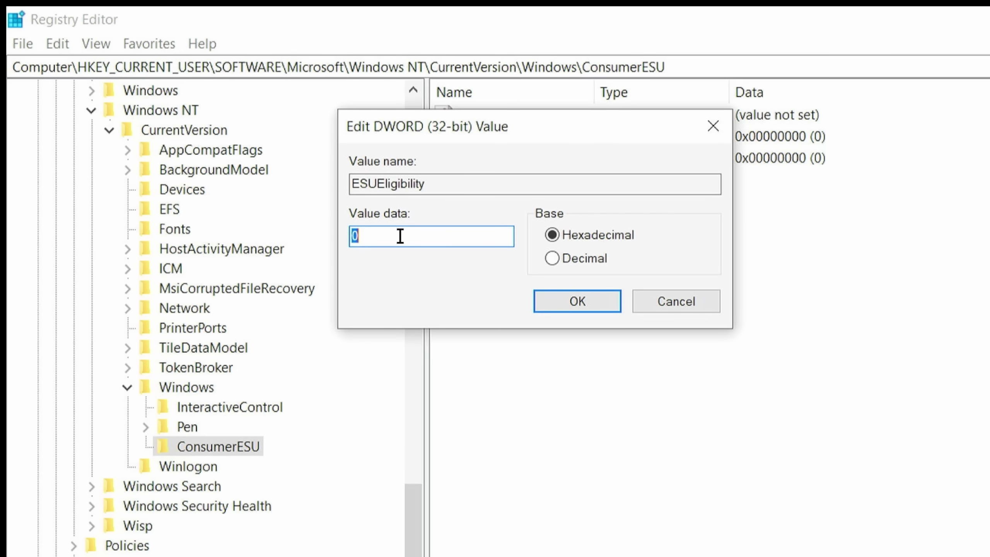
type("2")
left_click(603, 306)
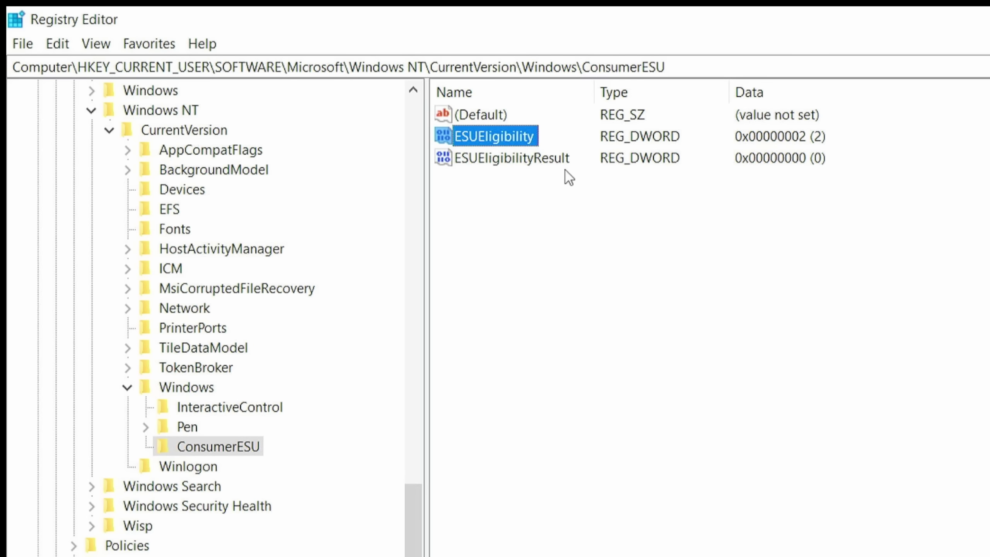
Set the ESUEligibilityResult value data to 1.
left_click(537, 170)
left_click(536, 166)
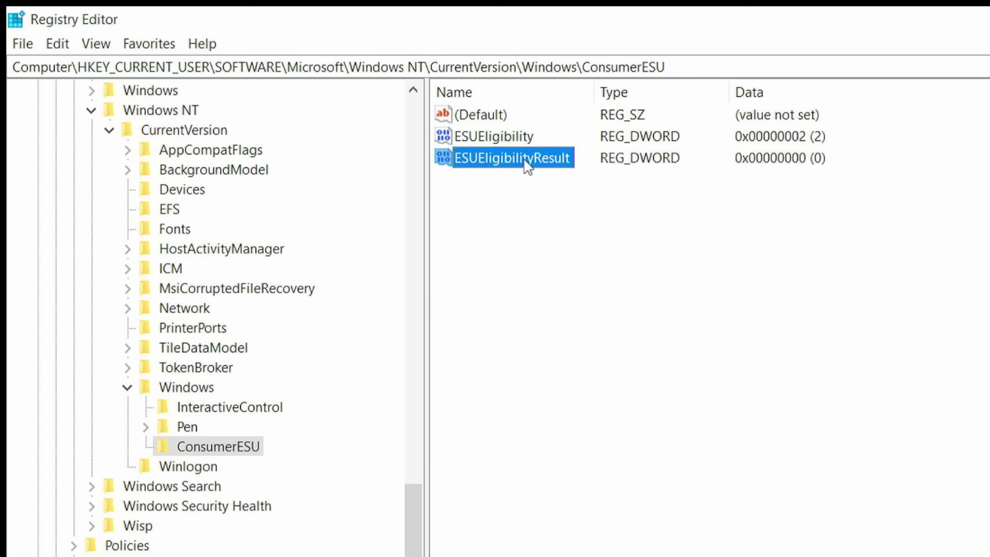
double_click(531, 170)
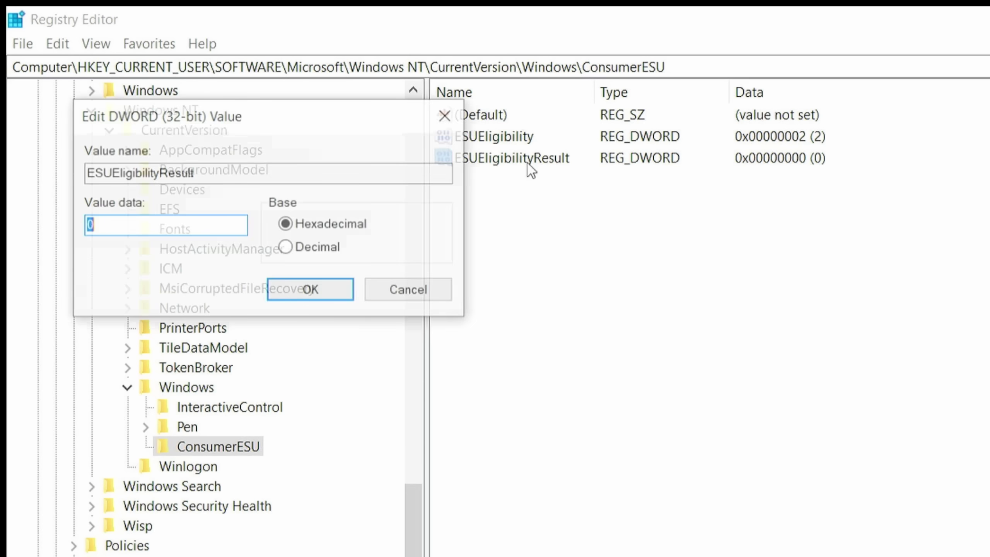
left_click_drag(382, 122, 715, 172)
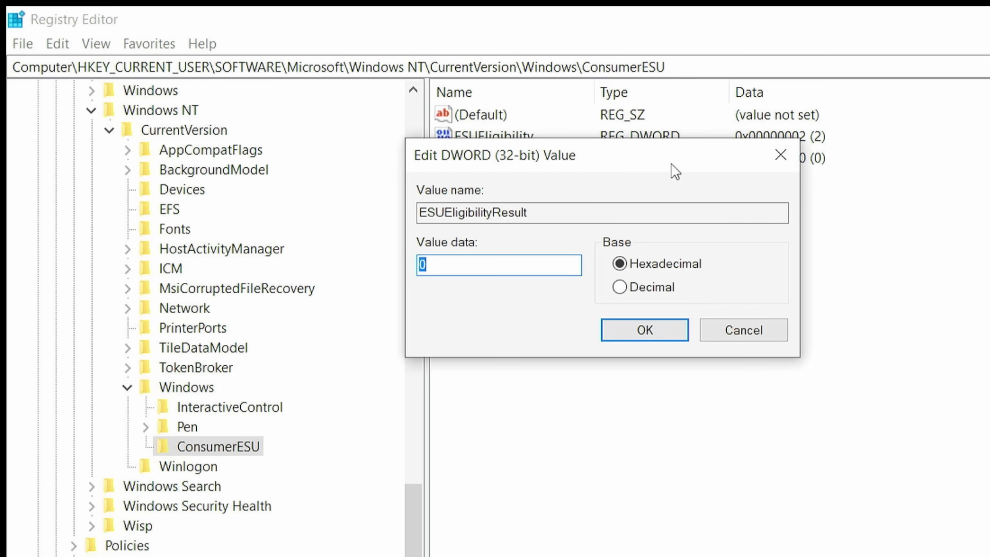
key("Return")
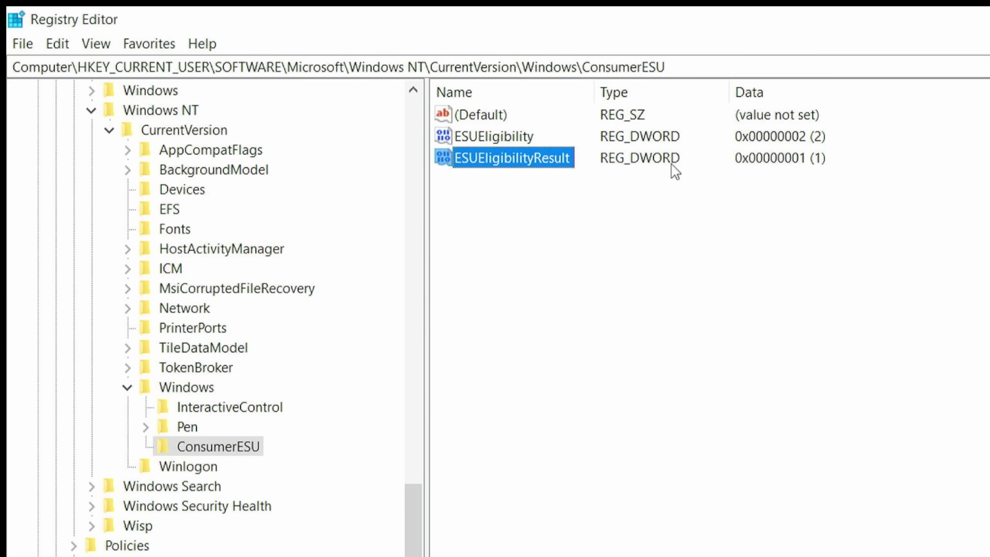
left_click(791, 233)
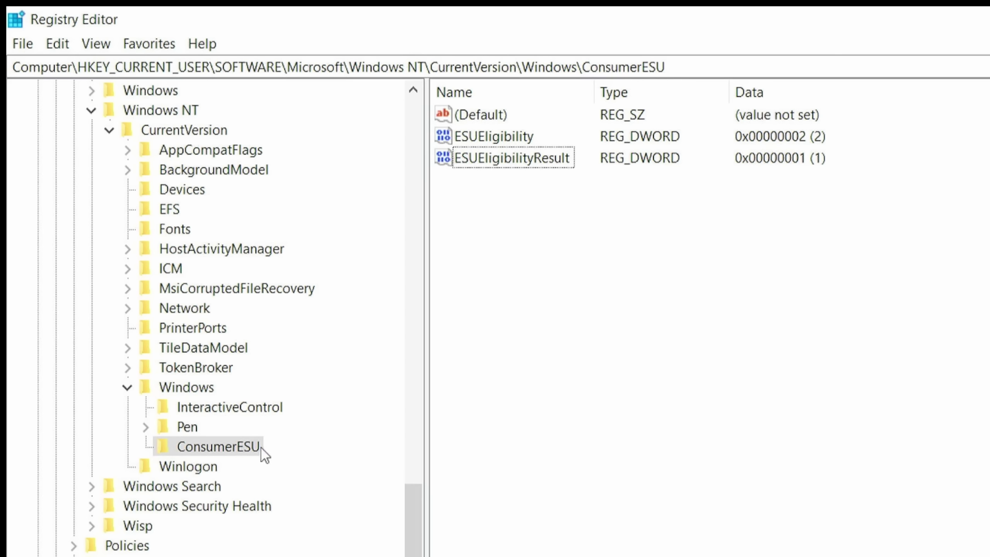
left_click(495, 137)
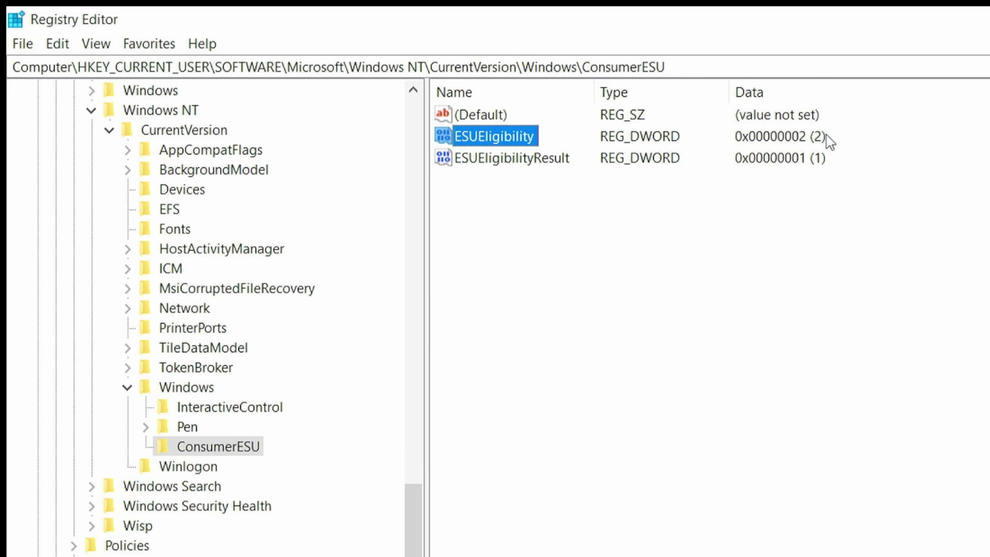
left_click(525, 164)
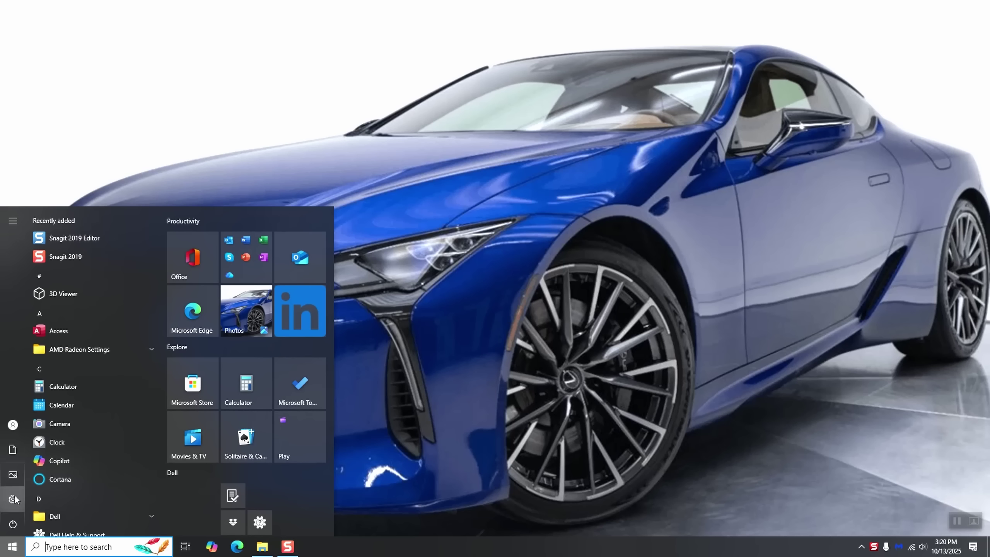
Open Windows Settings from the Start menu to reach its home page.
left_click(13, 499)
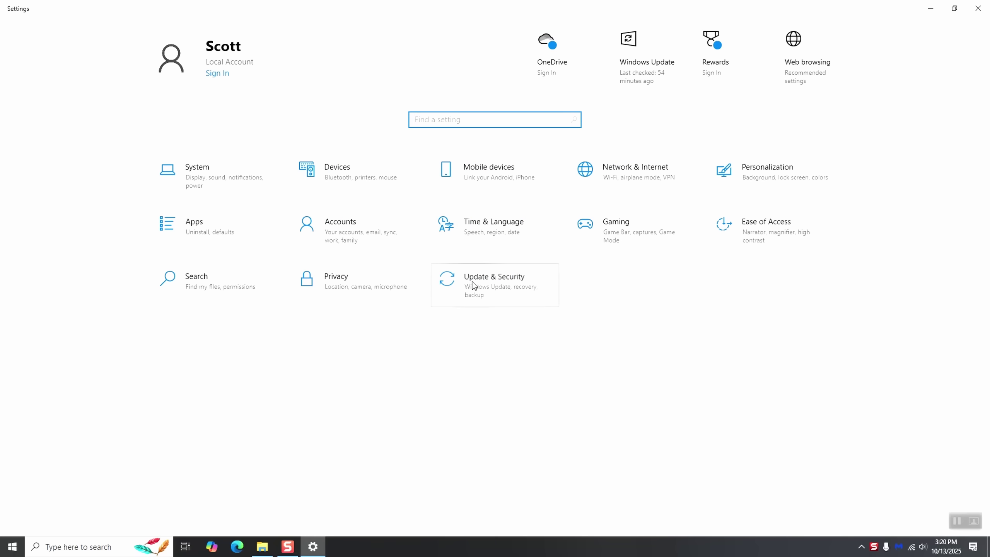